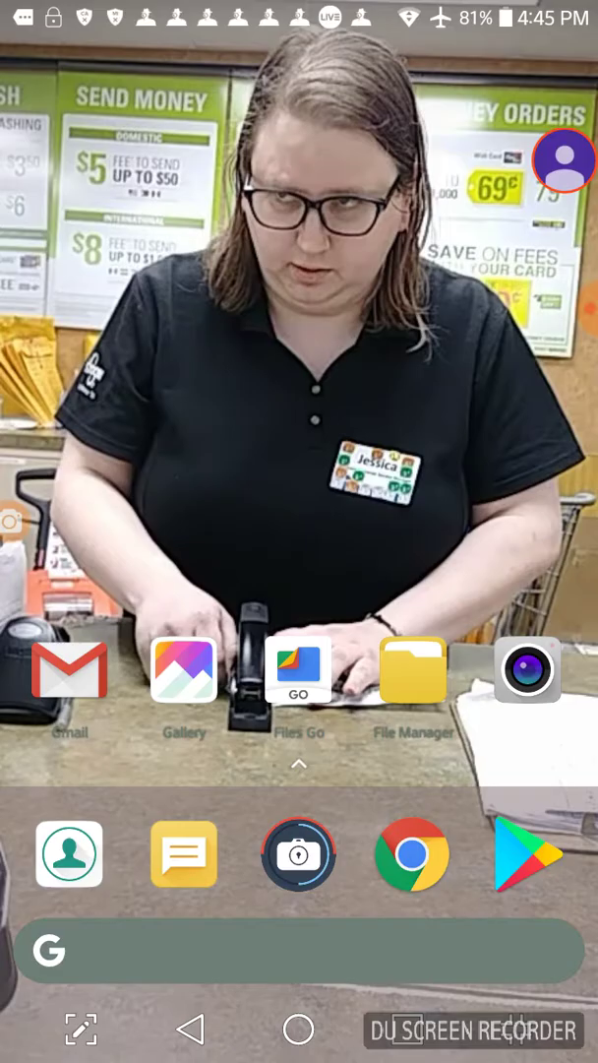
# Check the recordmaster recordings folder in File Manager, then go back to the home screen.
pyautogui.click(413, 671)
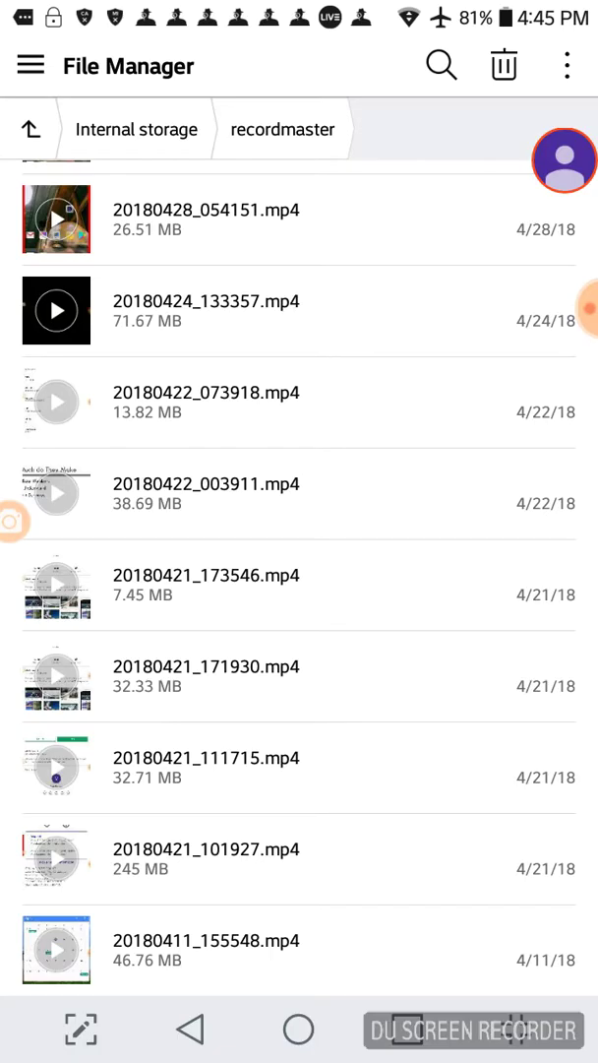
pyautogui.click(298, 1029)
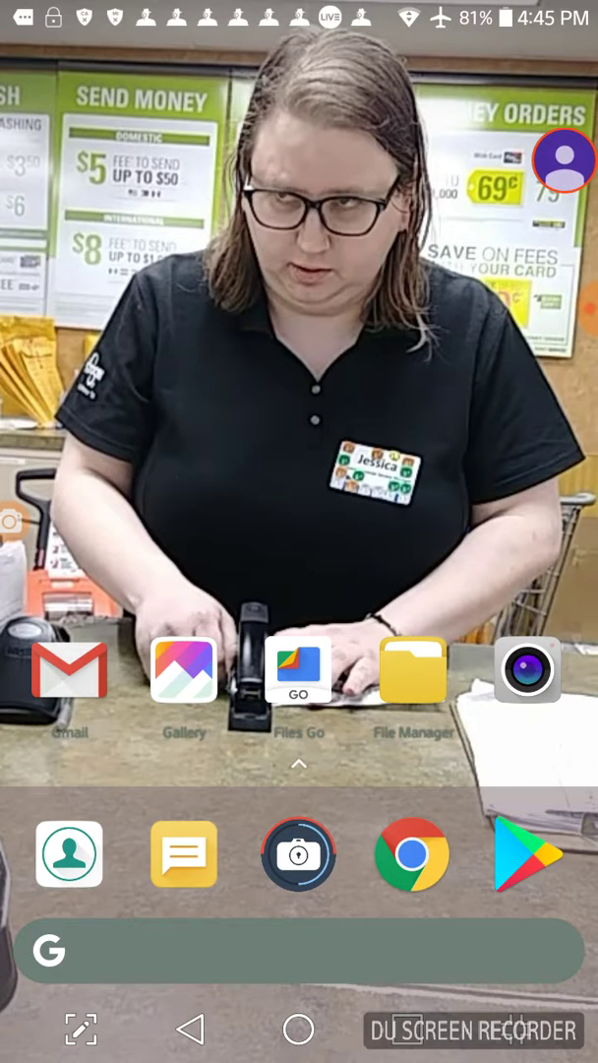
pyautogui.moveTo(298, 787); pyautogui.dragTo(298, 393)
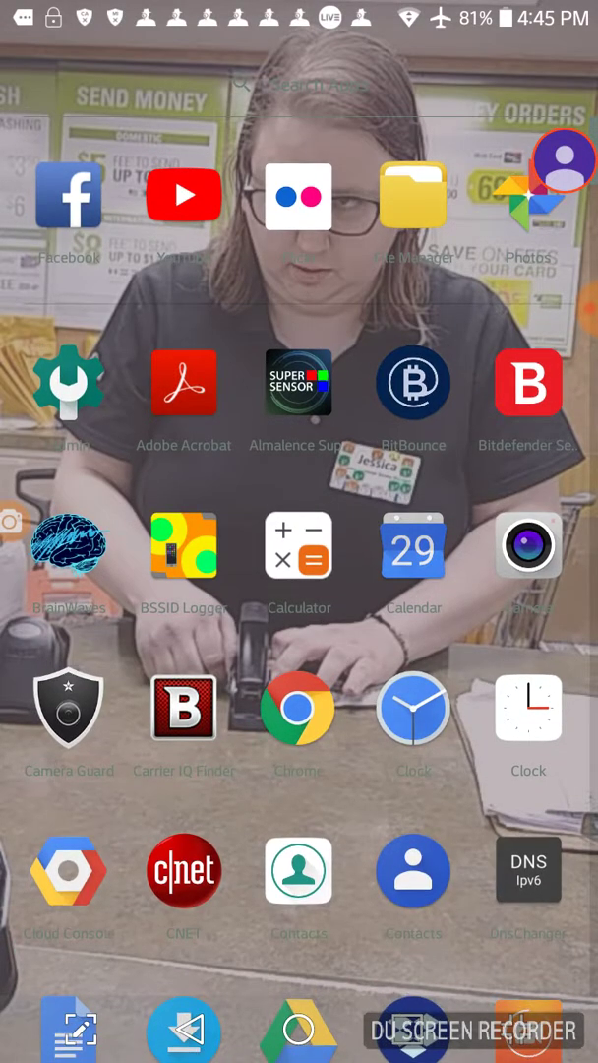
pyautogui.click(184, 195)
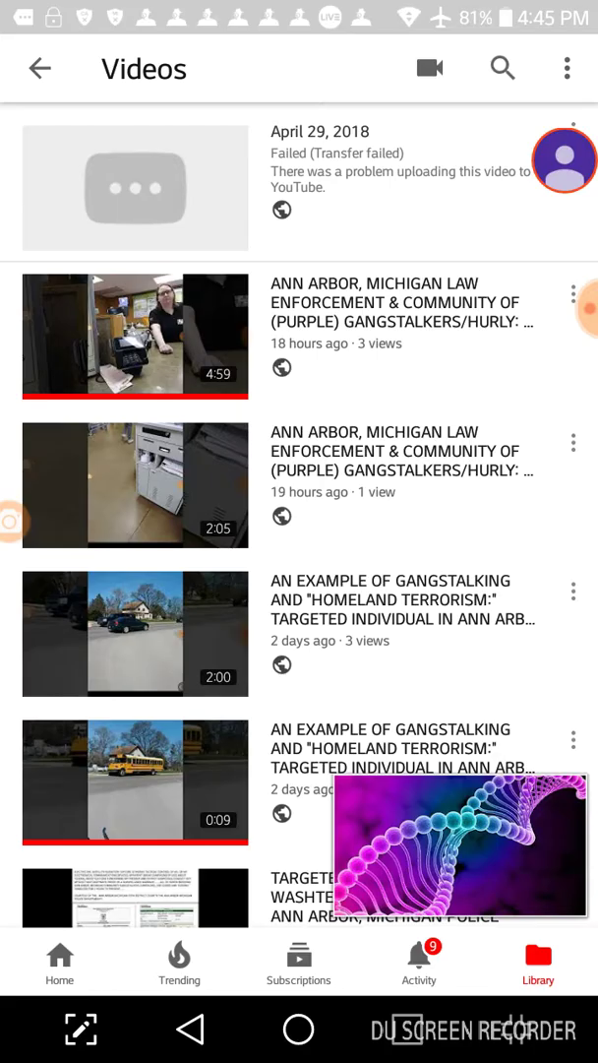
pyautogui.click(299, 1028)
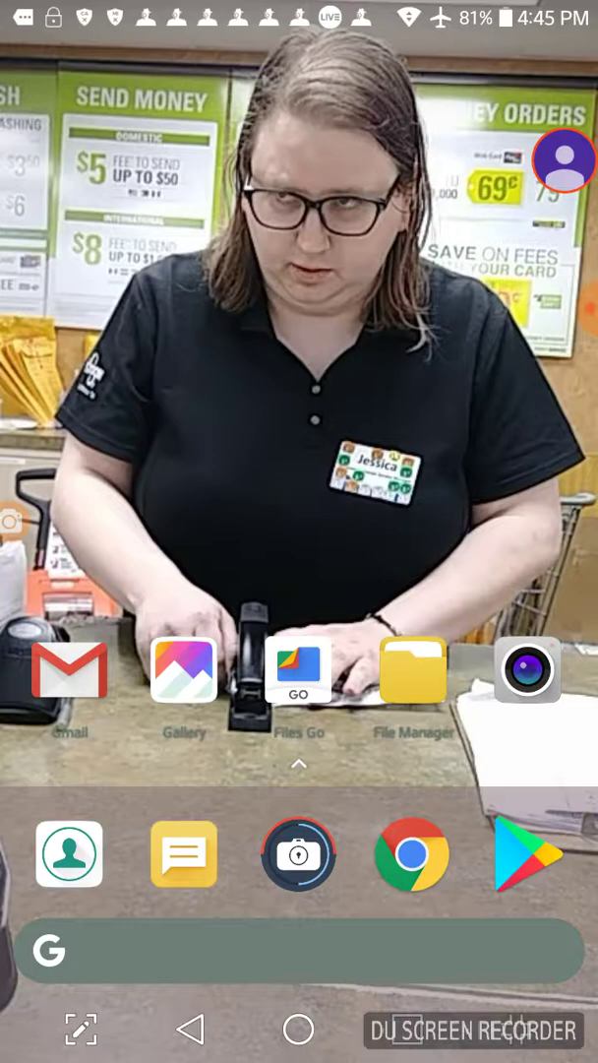